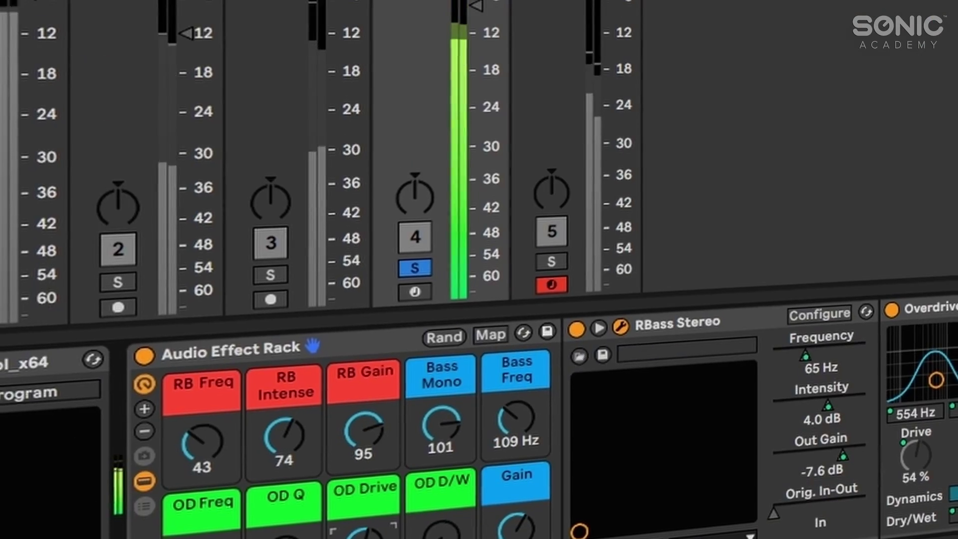
- Set RB Freq to 66 and RB Intense to 60, solo Low and Mid, then reshape both chain zones
drag(202, 441, 202, 426)
drag(285, 434, 284, 444)
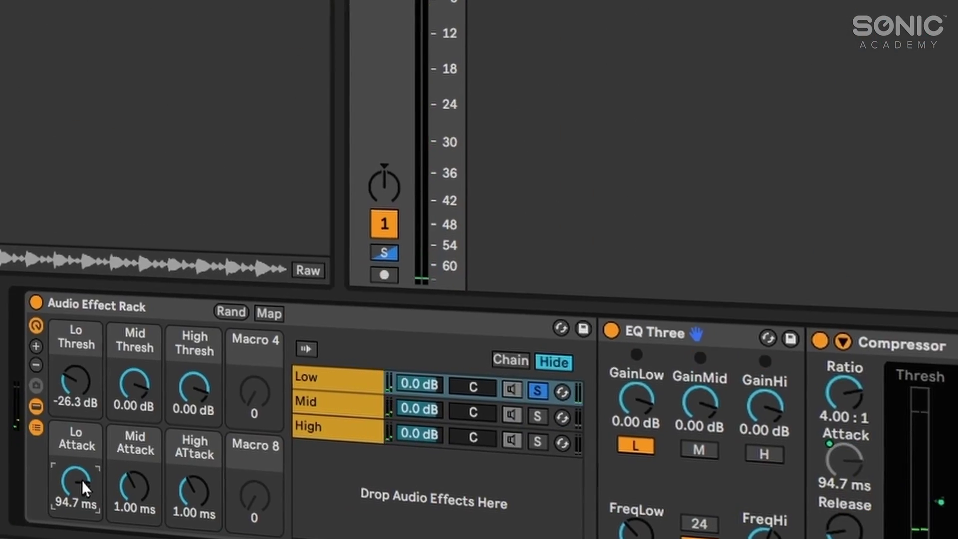
click(537, 391)
click(537, 415)
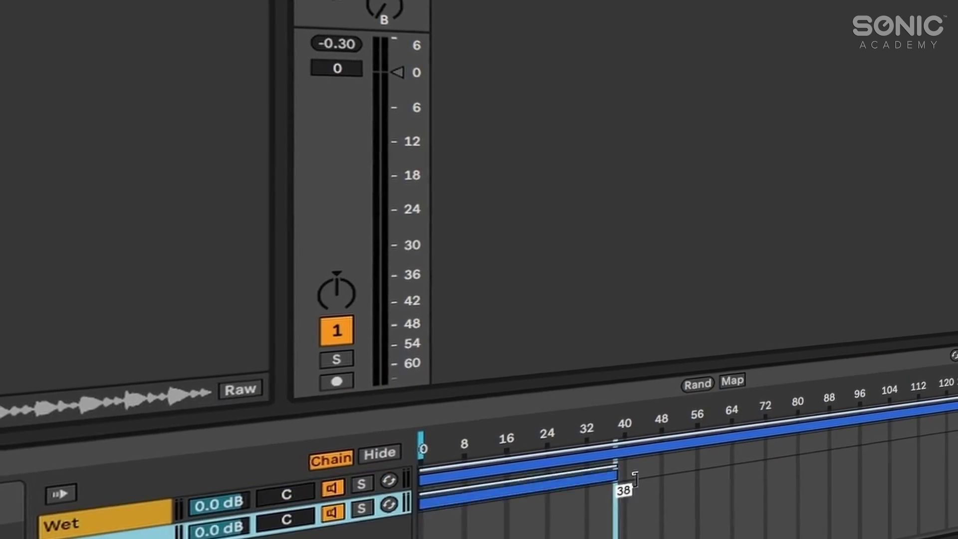
drag(635, 478, 953, 464)
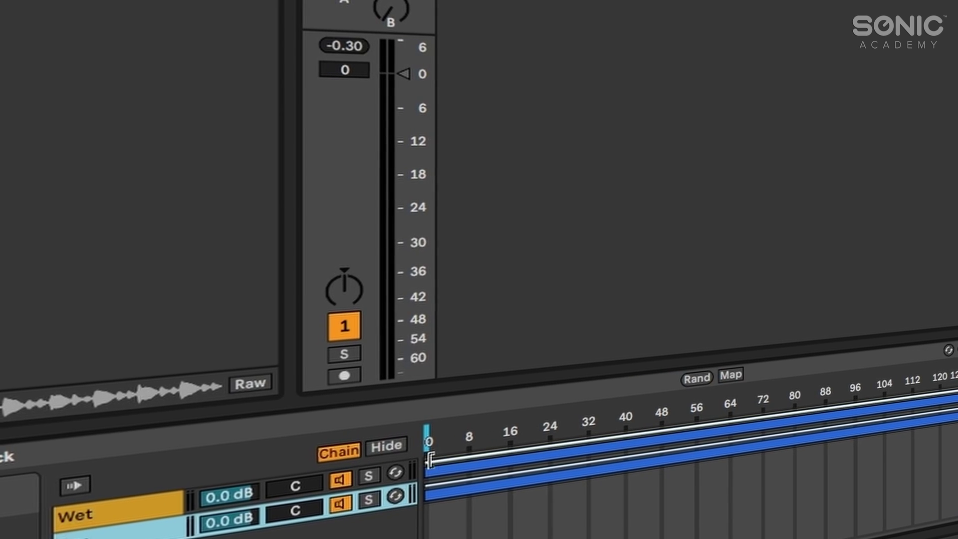
drag(430, 460, 811, 418)
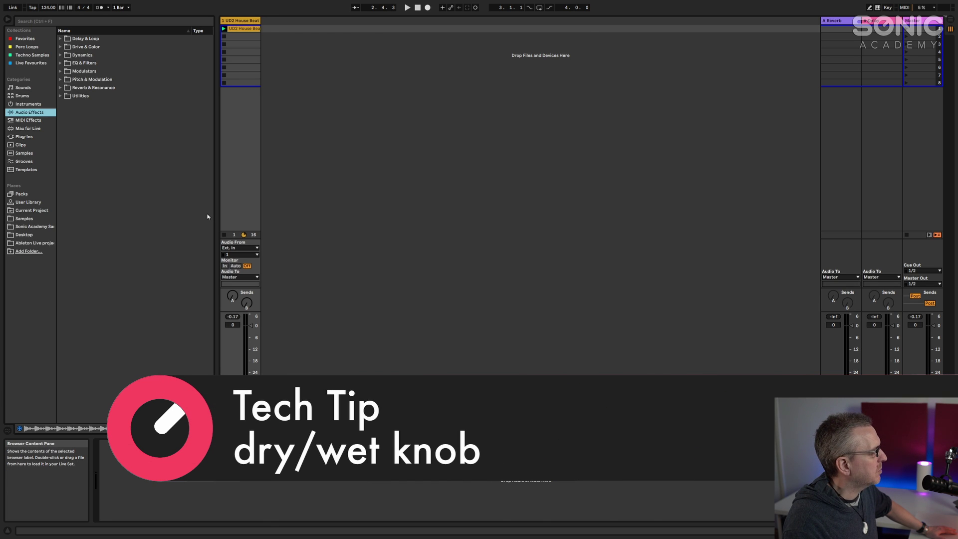
- Load Vinyl Distortion from Drive & Color, audition the loop with it bypassed, then re-enable it
click(60, 47)
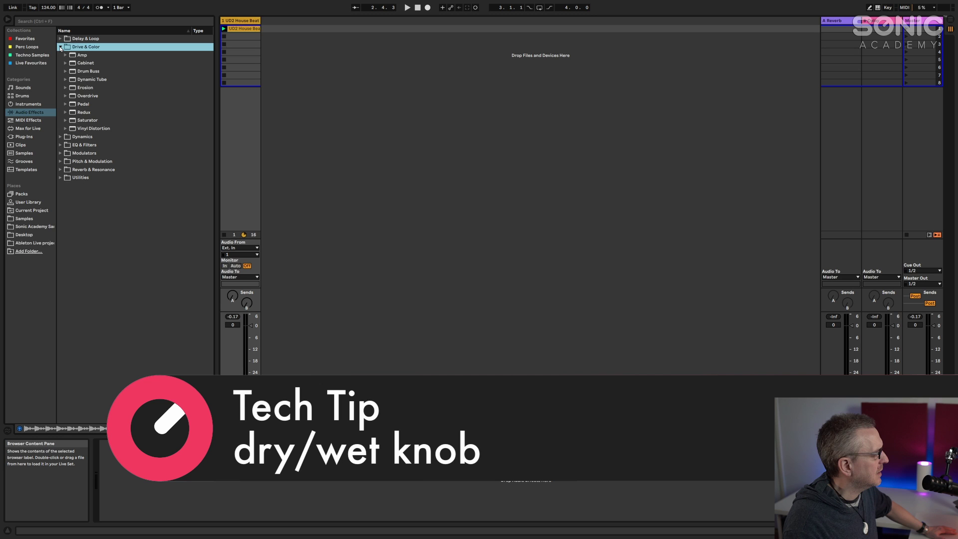
double_click(94, 129)
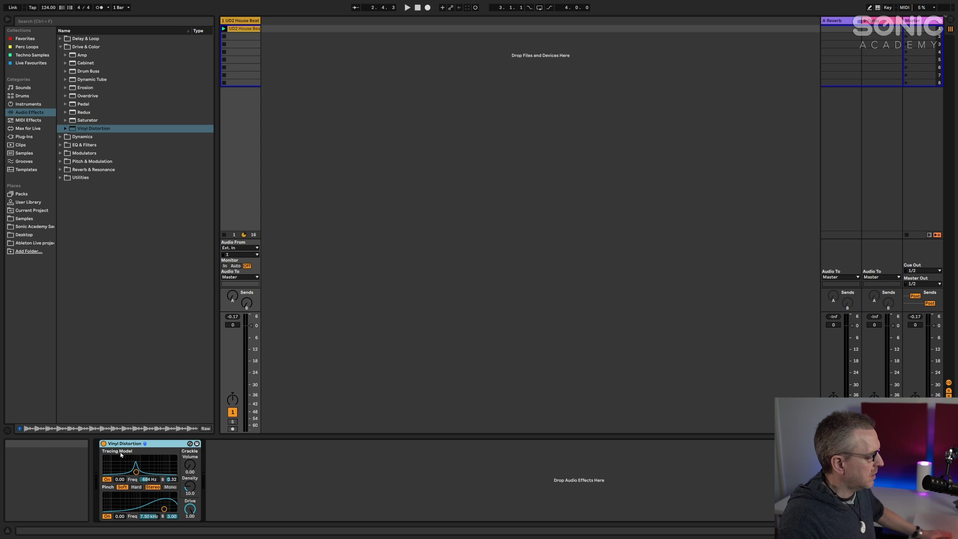
click(103, 443)
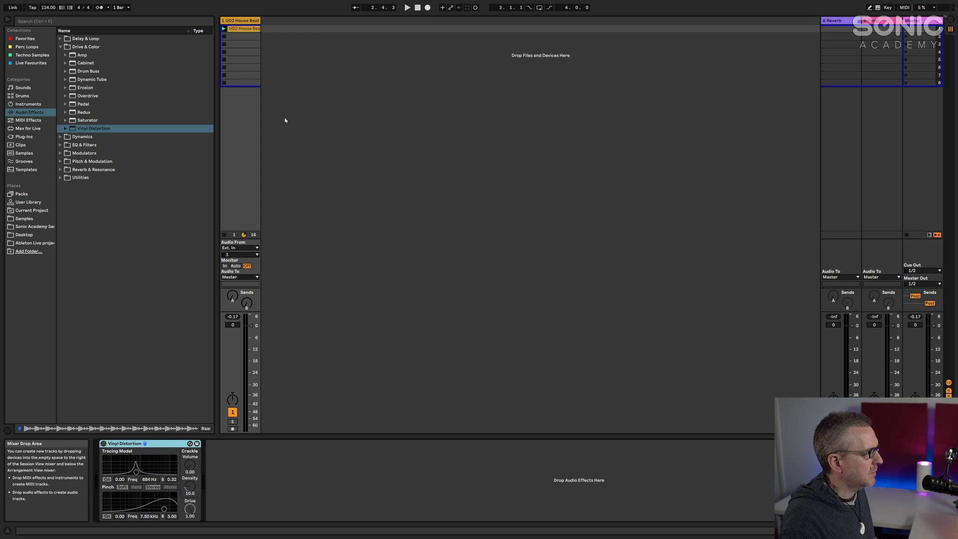
key(space)
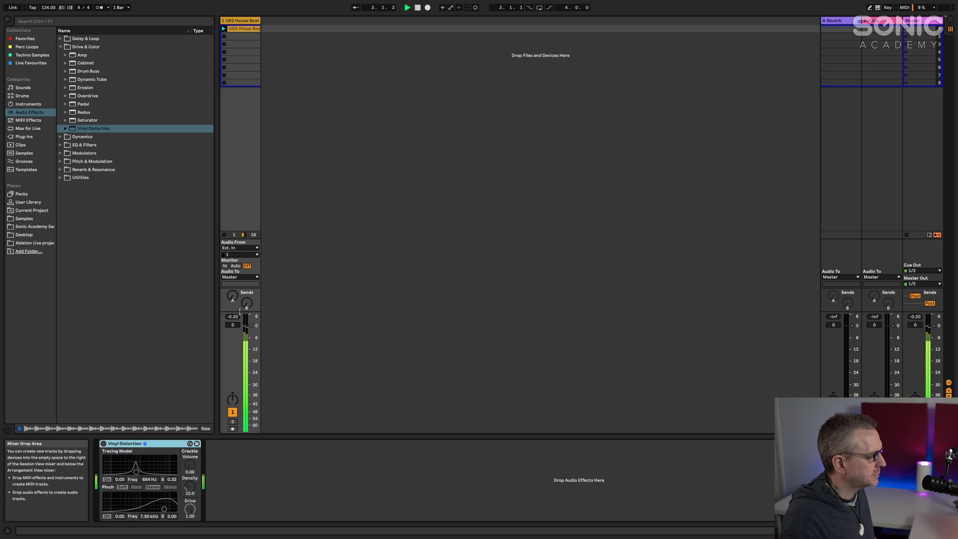
key(space)
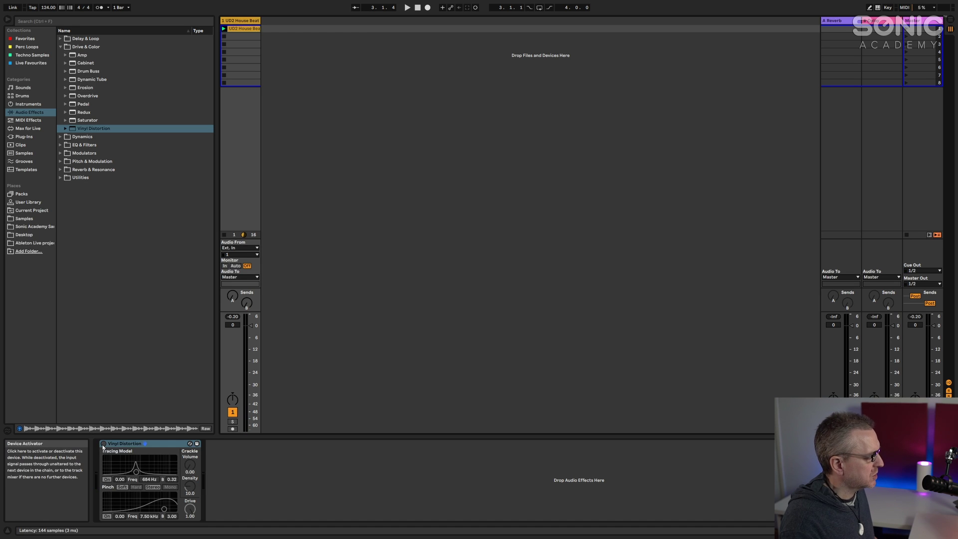
click(104, 444)
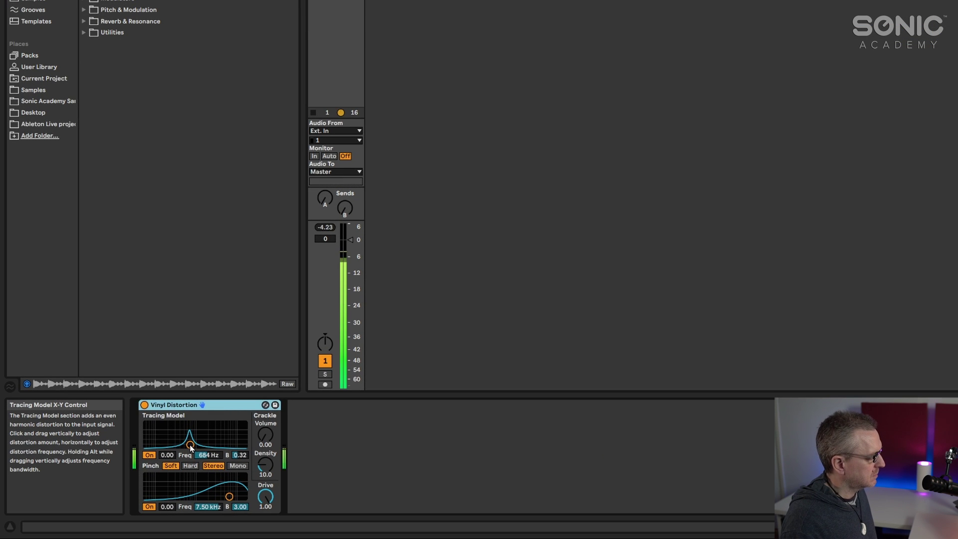
- Dial in Tracing 1.00 at 866 Hz, Hard pinch 0.50 at 224 Hz, and Drive 0.78
mouse_move(191, 444)
mouse_down()
mouse_move(203, 427)
mouse_move(194, 424)
mouse_up()
click(190, 466)
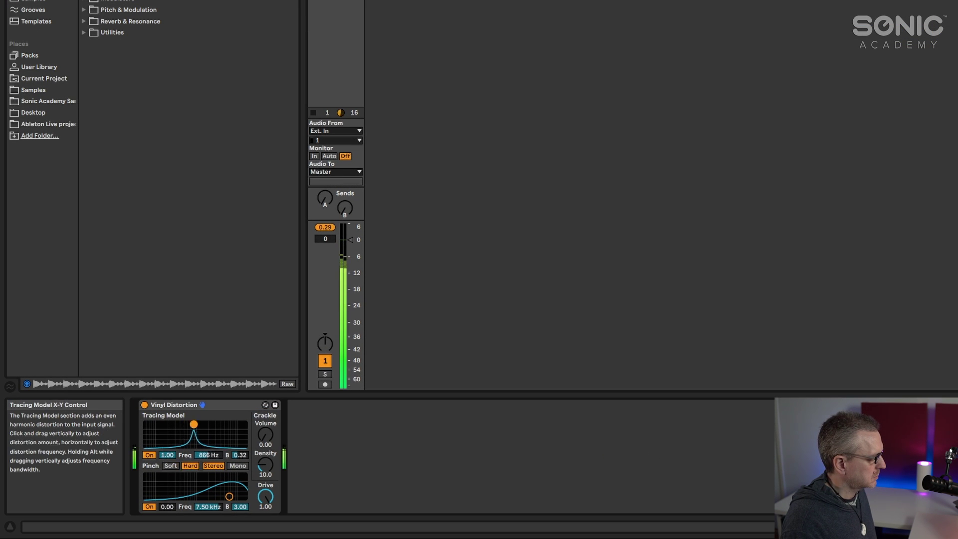
drag(226, 498, 199, 492)
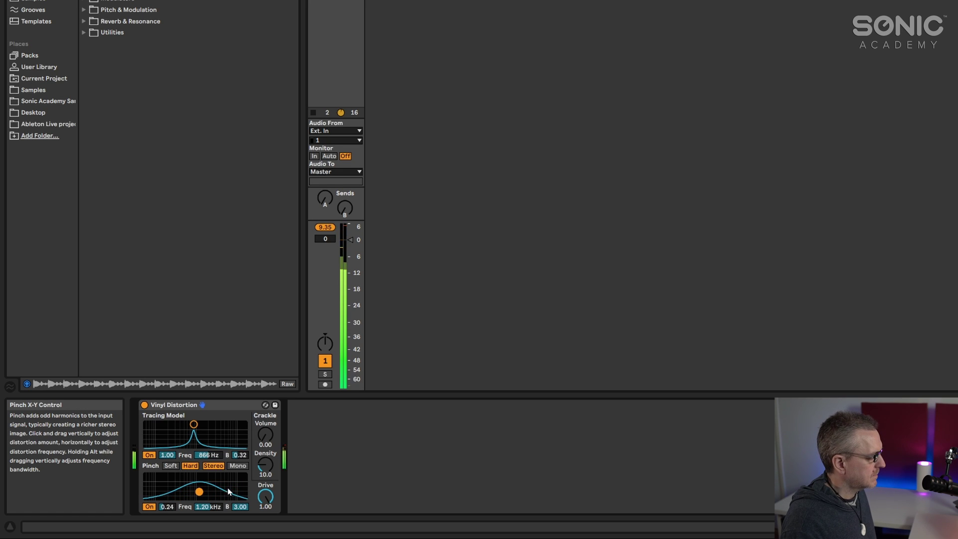
drag(272, 501, 272, 509)
drag(199, 492, 171, 486)
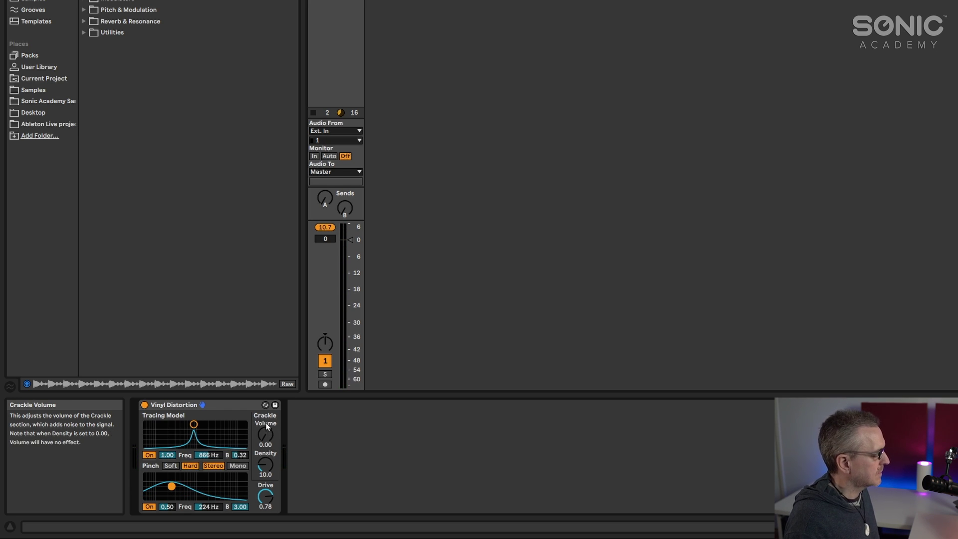
- Group Vinyl Distortion into an Audio Effect Rack, reduce it to one macro knob, and show the chain list
right_click(220, 405)
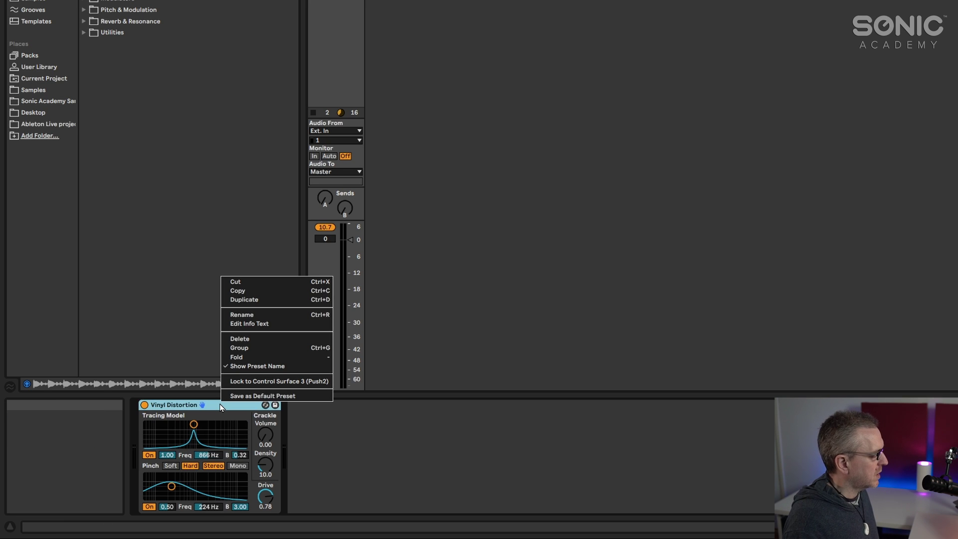
click(248, 347)
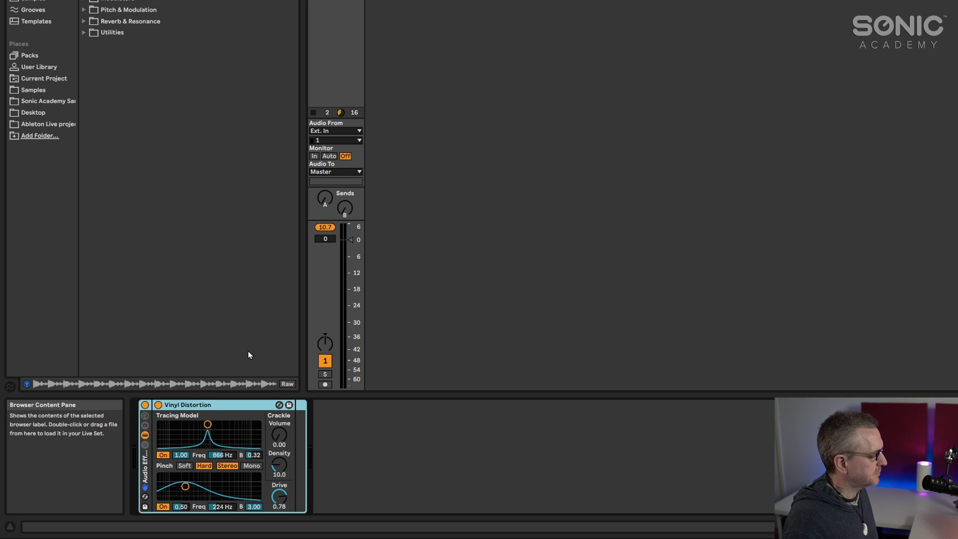
click(145, 417)
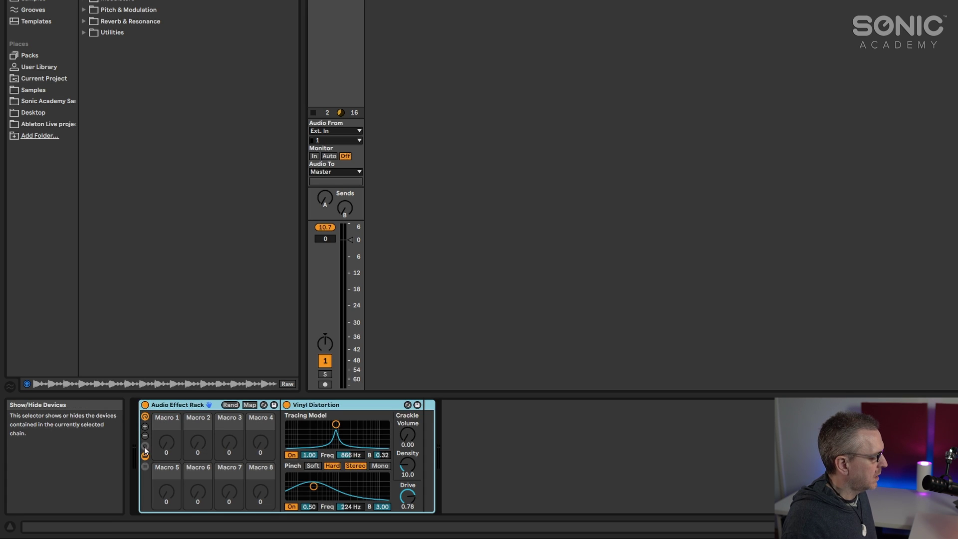
click(146, 437)
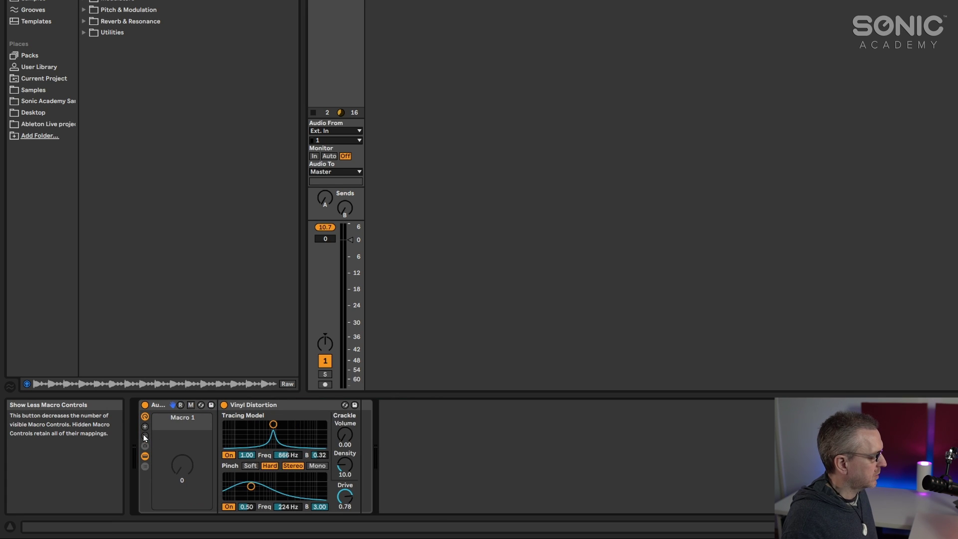
click(145, 467)
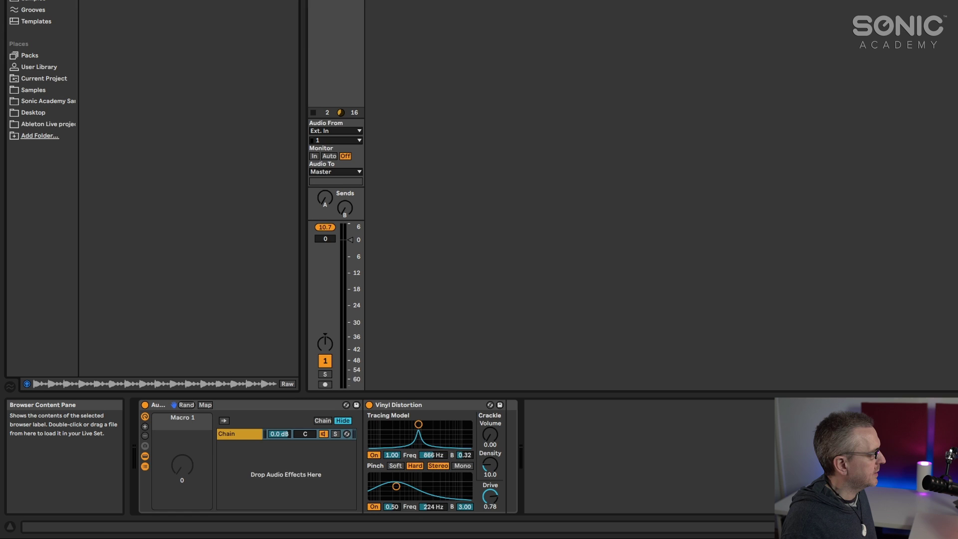
- Drop a Limiter after Vinyl Distortion, cut and paste it back, then select the rack's chain
click(501, 434)
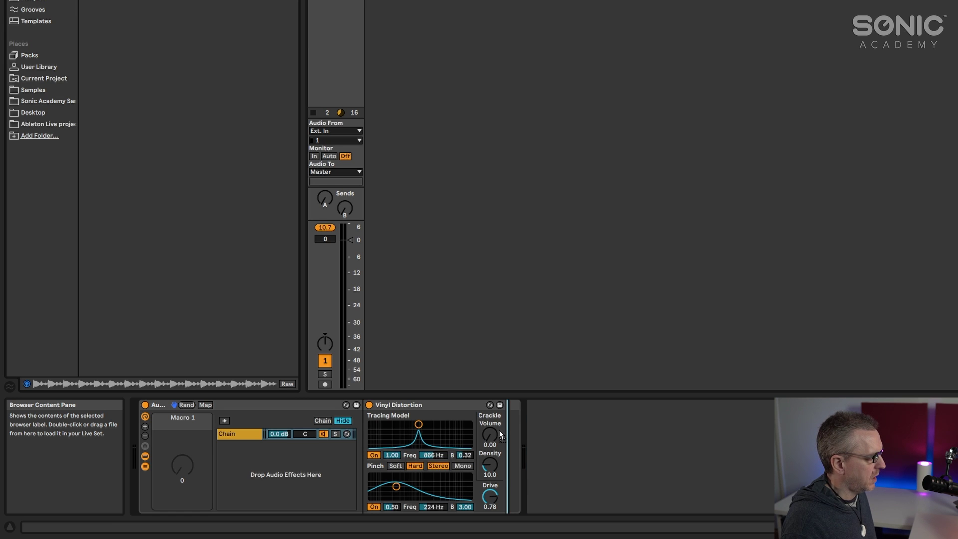
drag(501, 434, 501, 435)
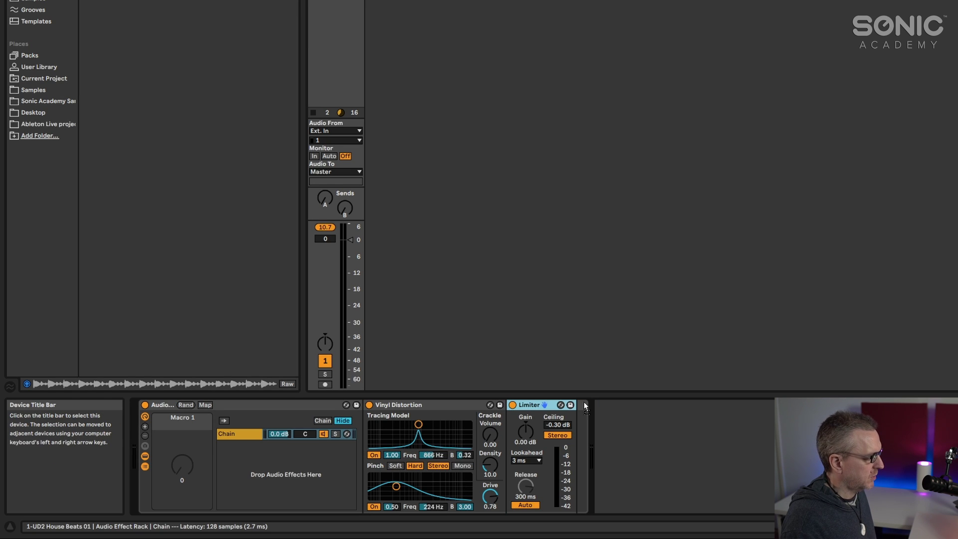
right_click(534, 407)
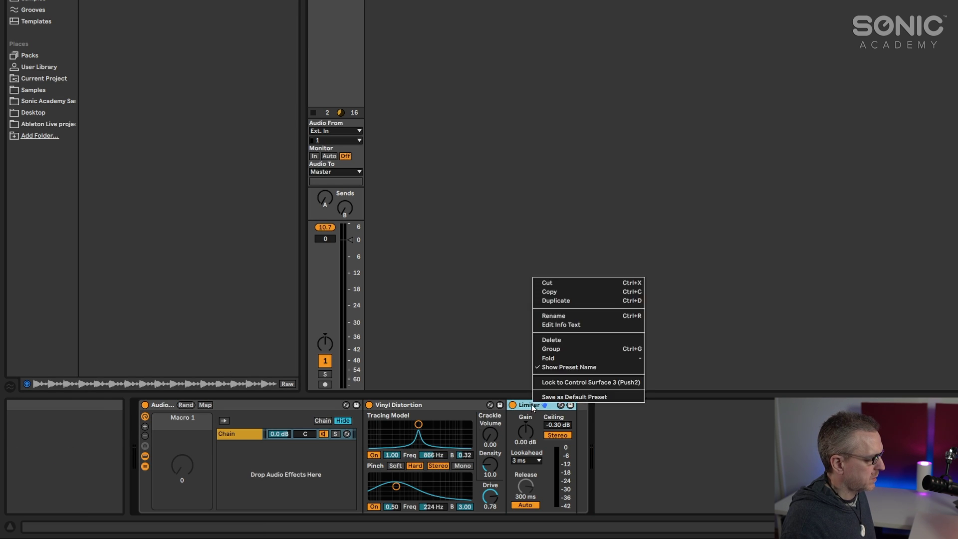
click(544, 283)
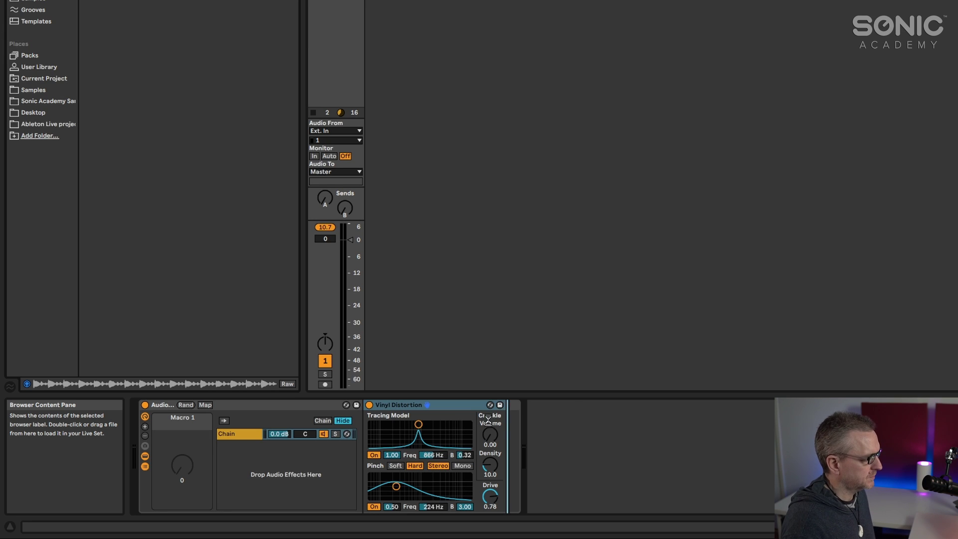
key(ctrl+v)
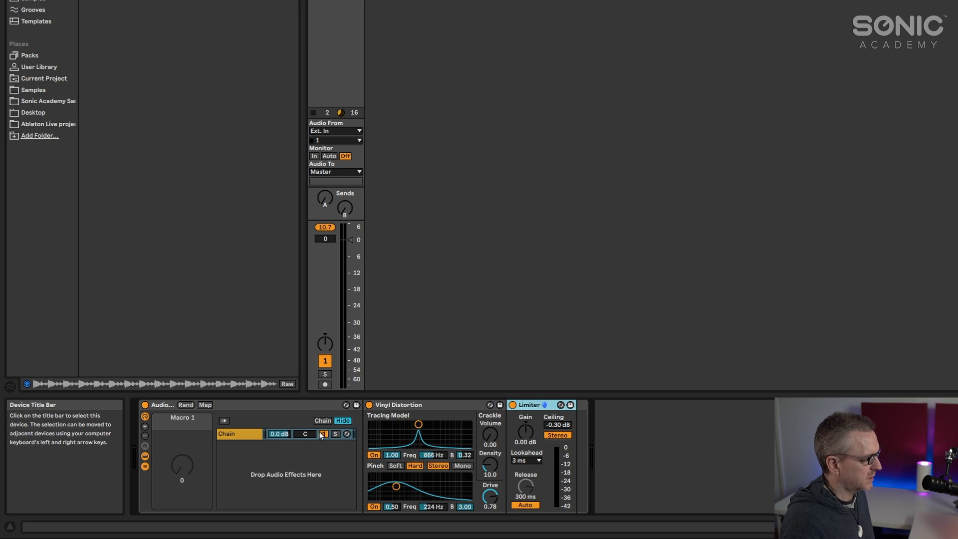
click(223, 434)
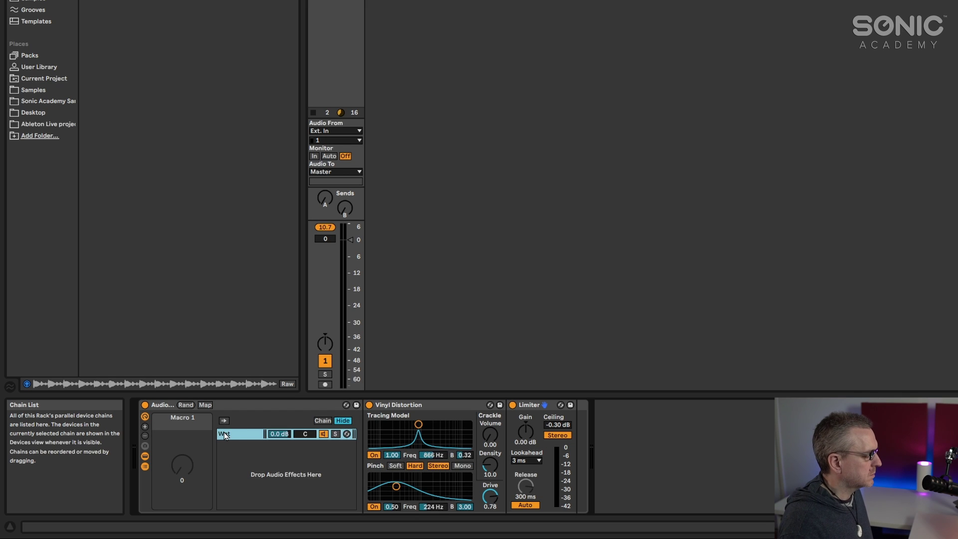
- Create a second chain named Dry below Wet from the chain list, then reselect Wet
right_click(248, 457)
click(238, 488)
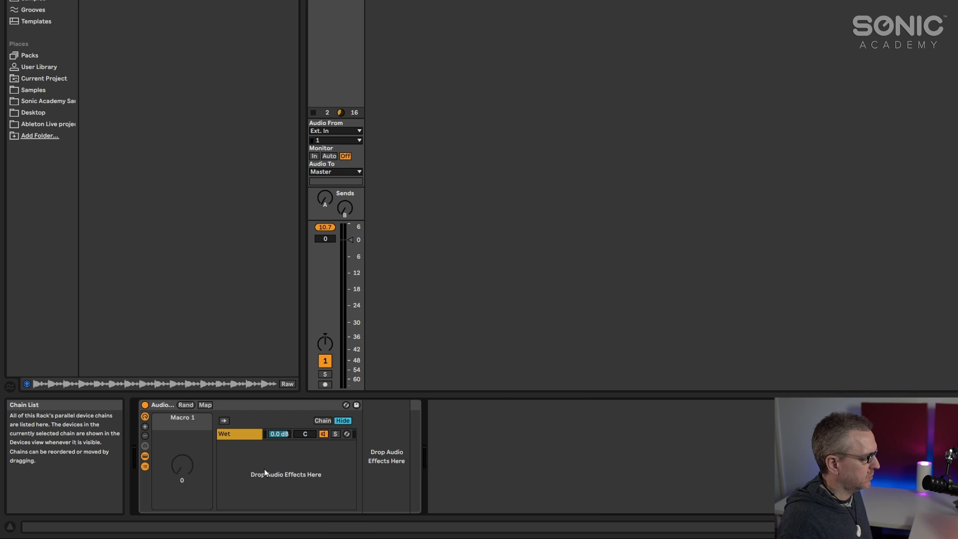
right_click(274, 471)
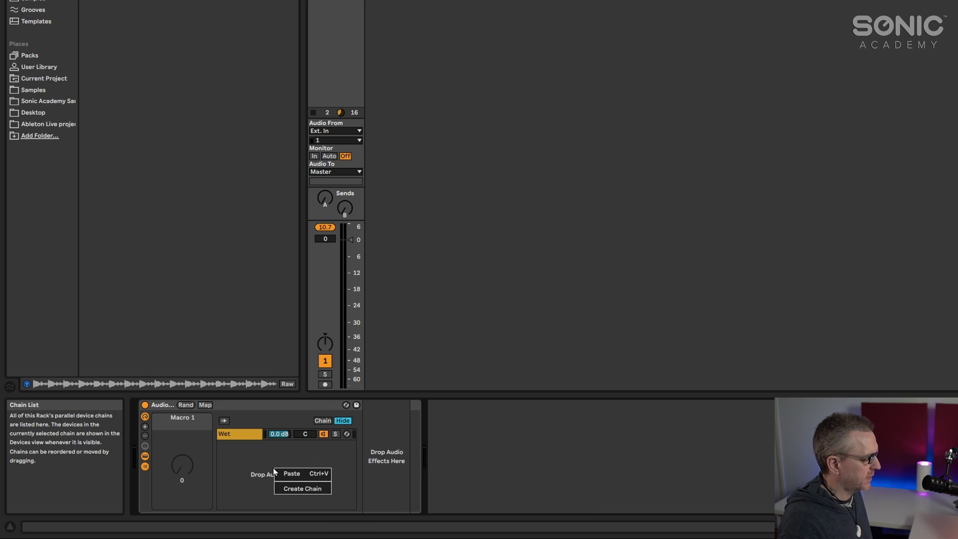
click(300, 487)
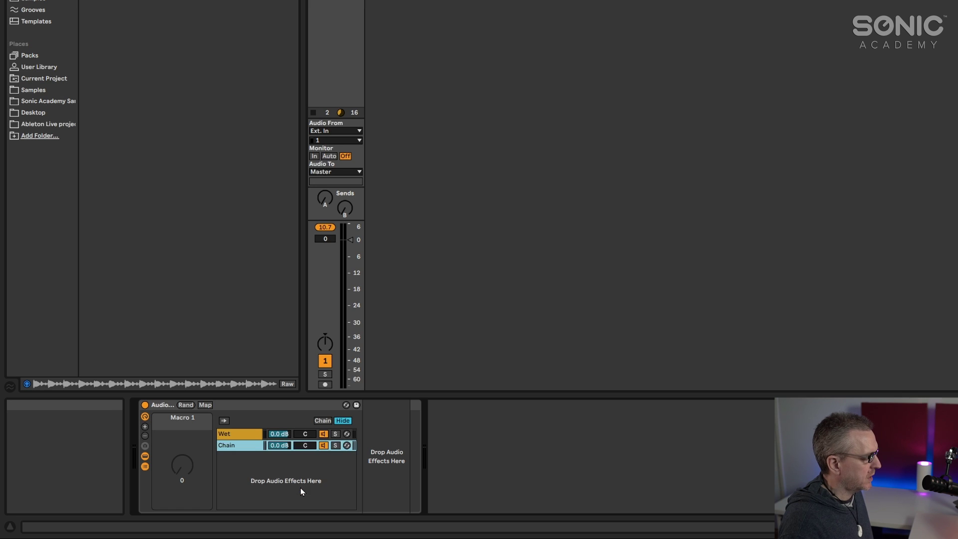
click(233, 438)
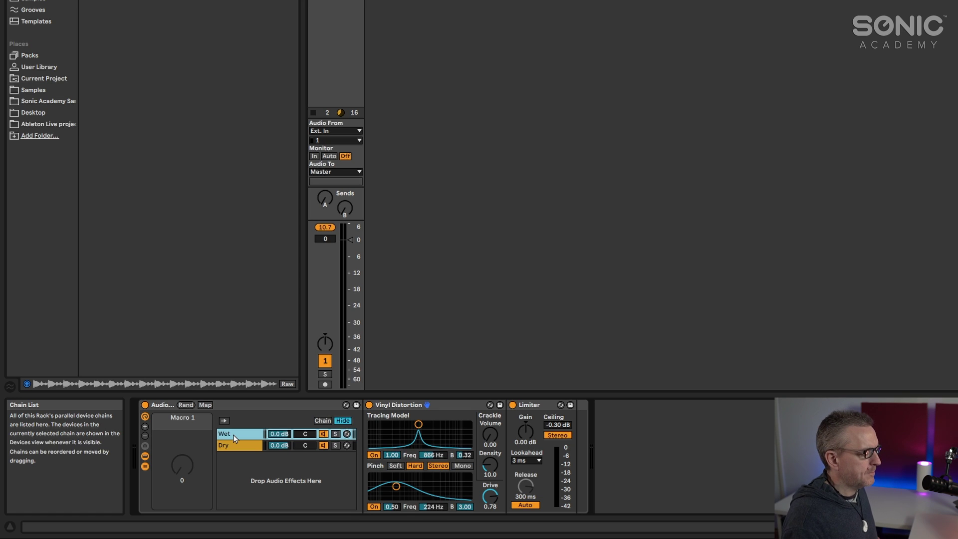
click(232, 444)
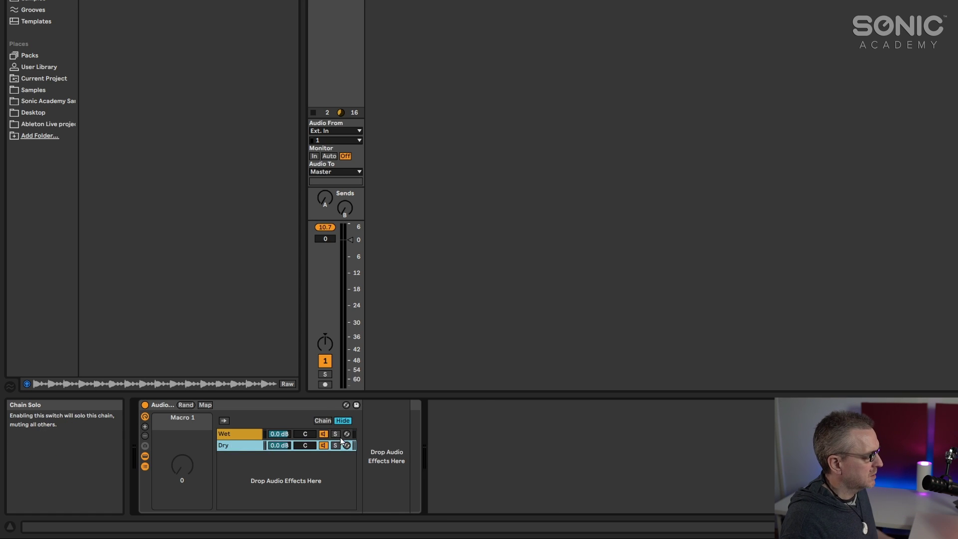
click(335, 433)
key(space)
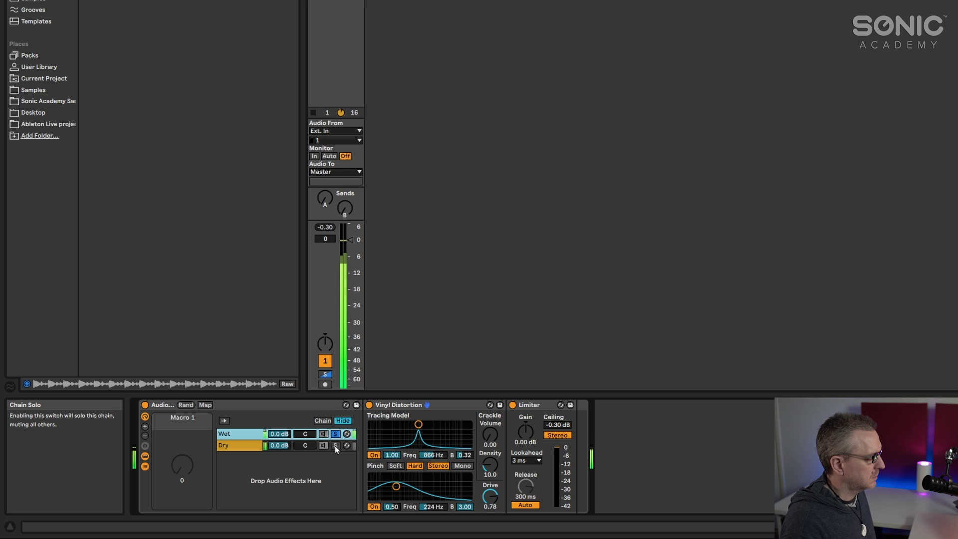
click(335, 445)
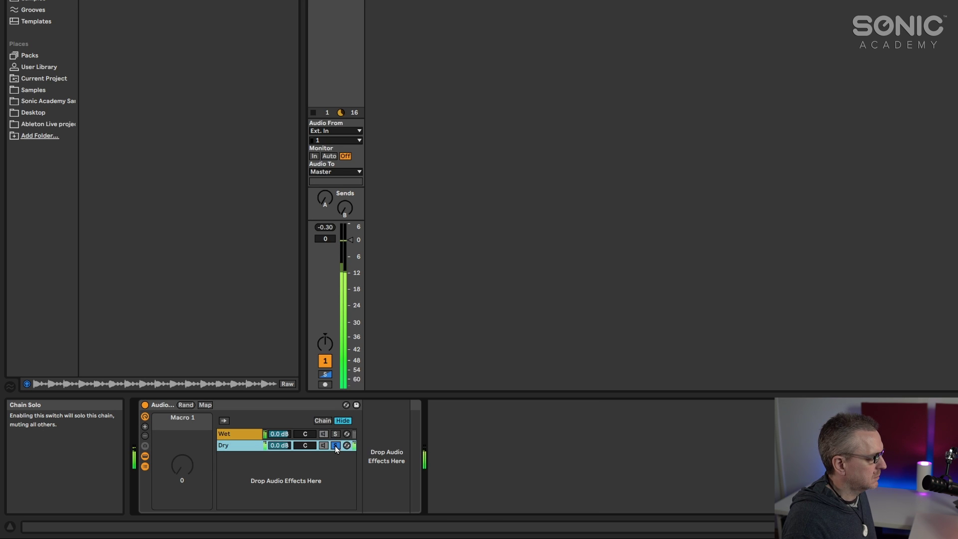
click(334, 445)
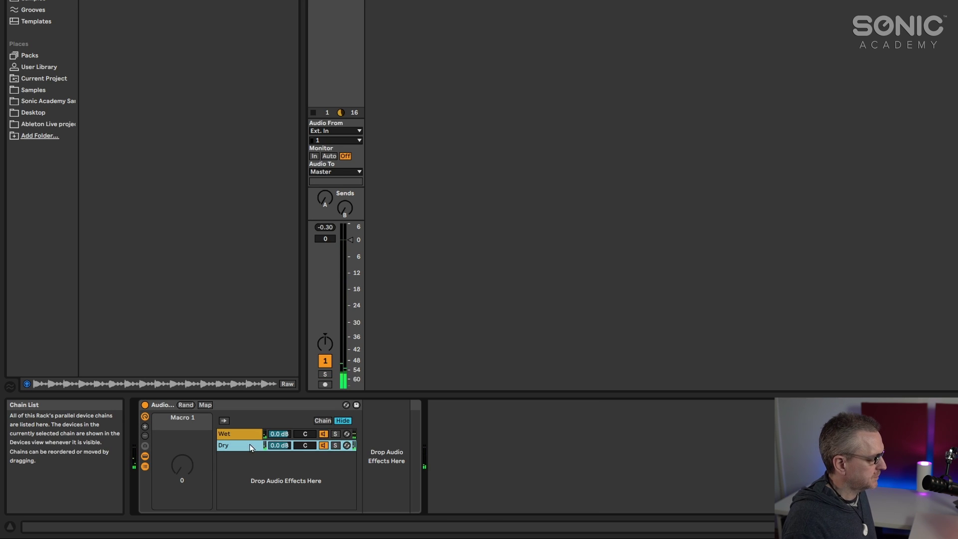
click(241, 433)
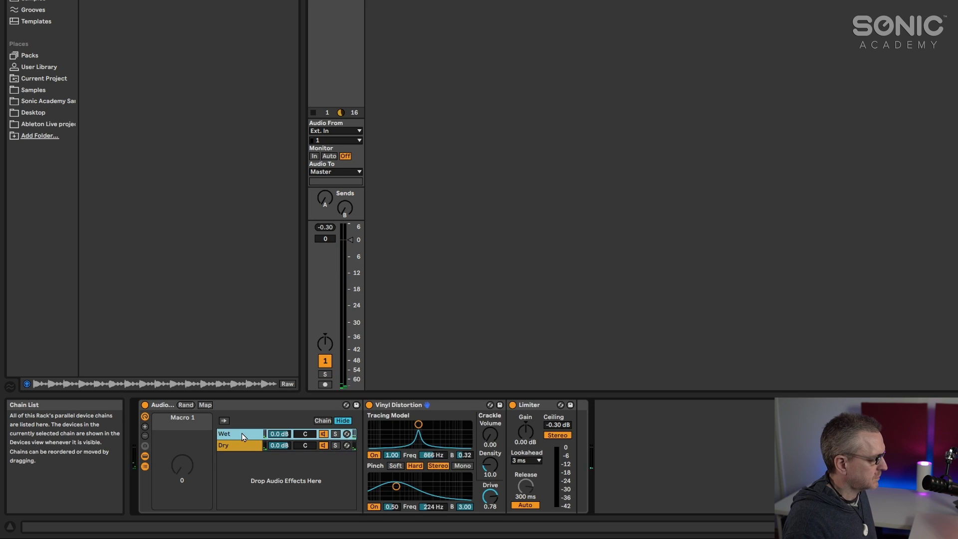
- Show the Chain Select Editor, try the selector at several ruler values, and return it to 0
click(322, 422)
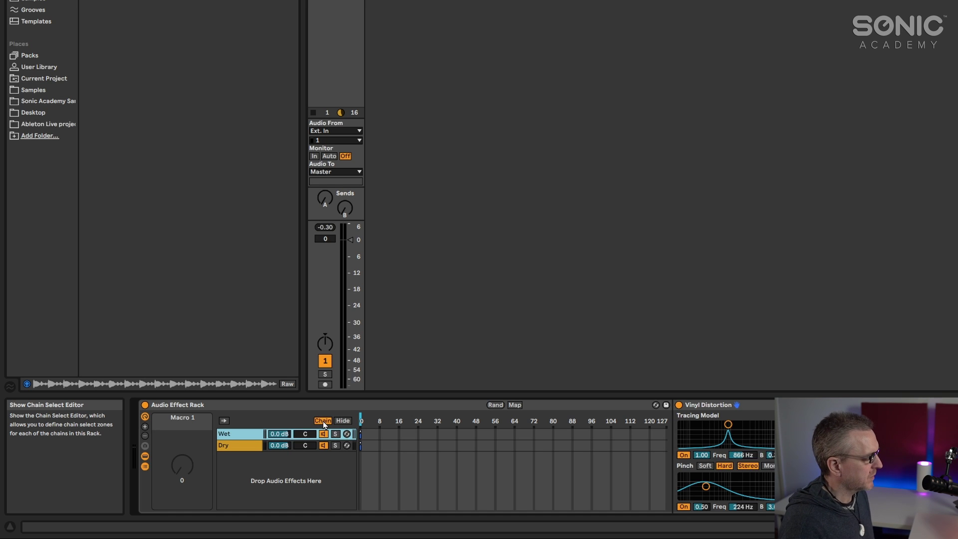
click(374, 420)
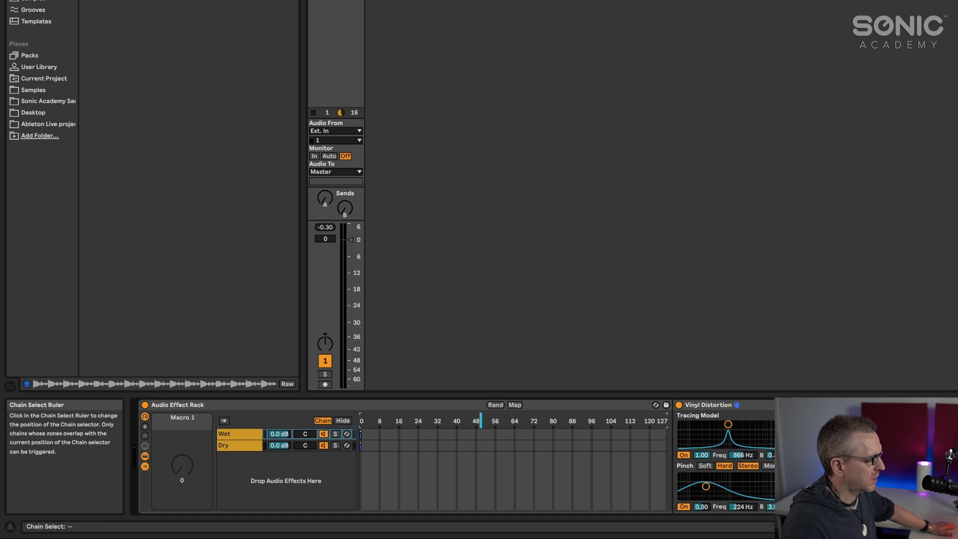
click(414, 421)
click(600, 420)
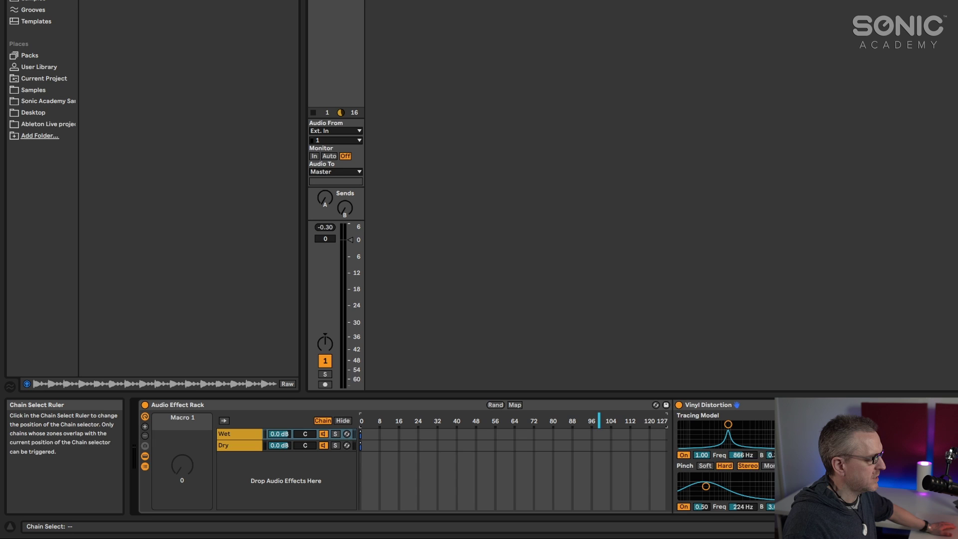
click(361, 420)
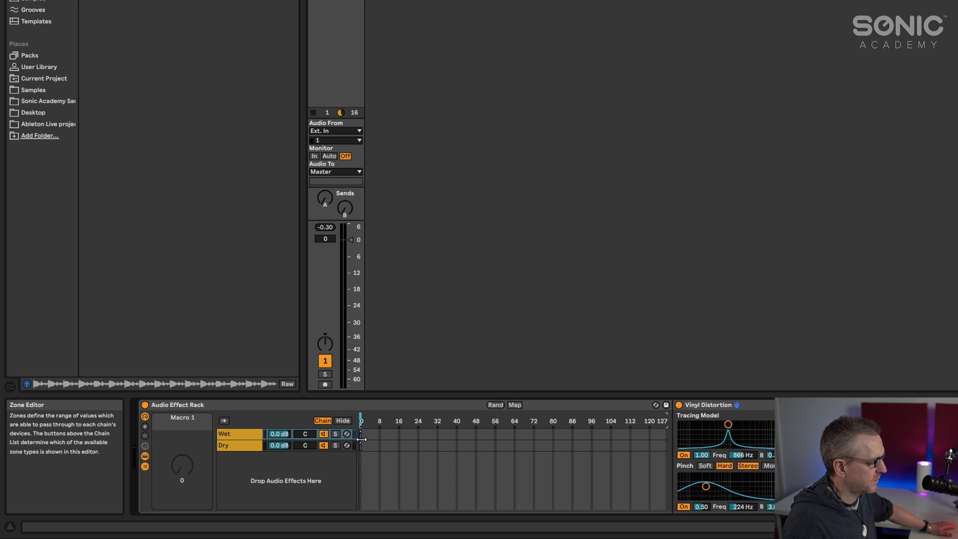
- Stretch the Wet and Dry zones across the 0–127 ruler and drag a fade range to crossfade them
drag(365, 440, 666, 444)
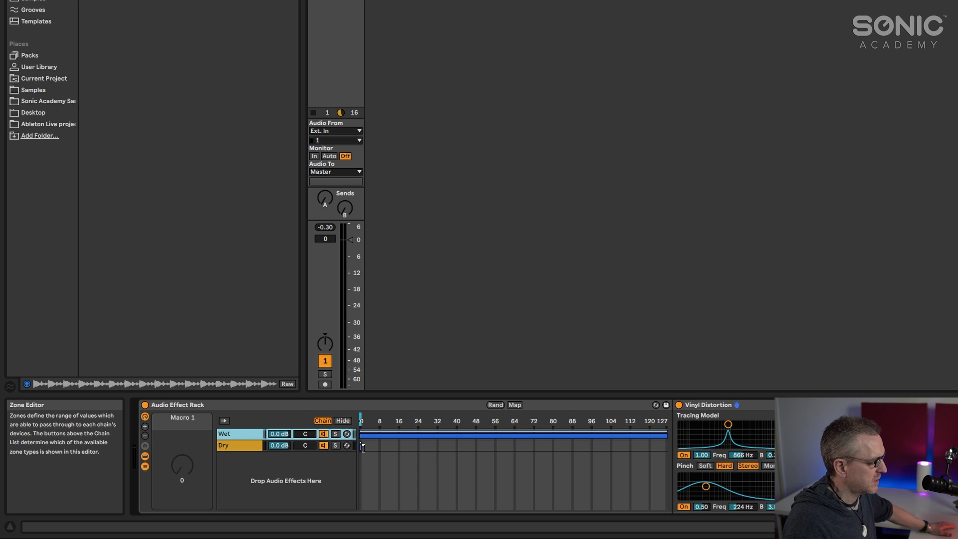
drag(363, 447, 667, 449)
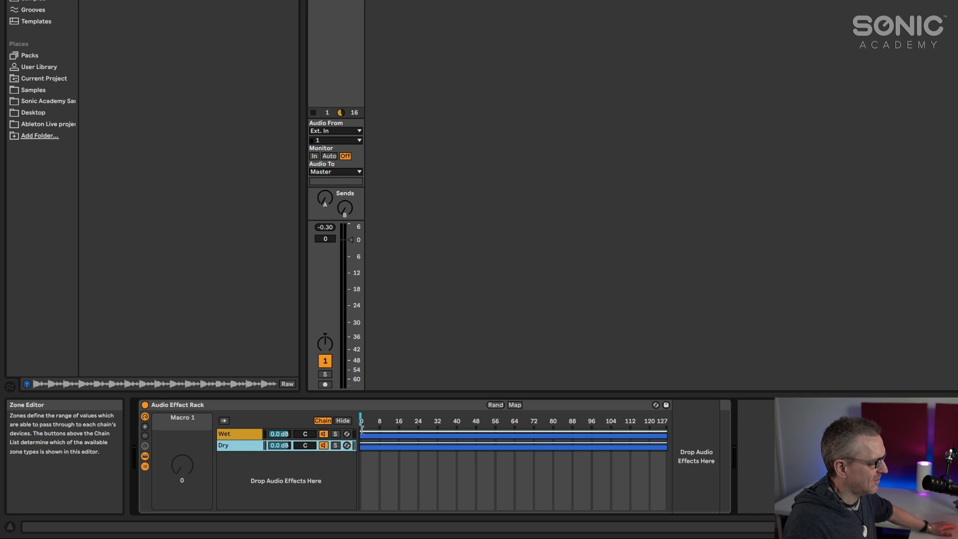
drag(361, 429, 667, 430)
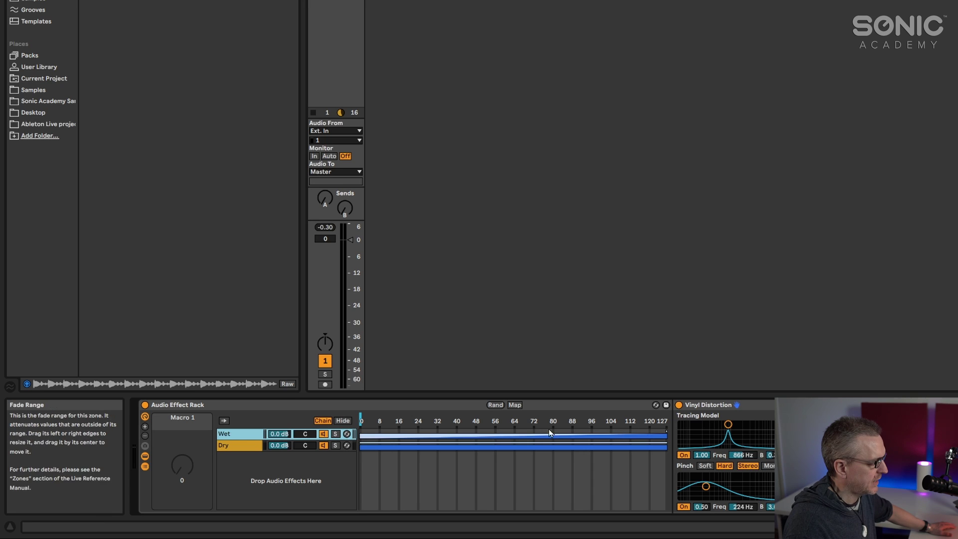
drag(640, 435, 370, 421)
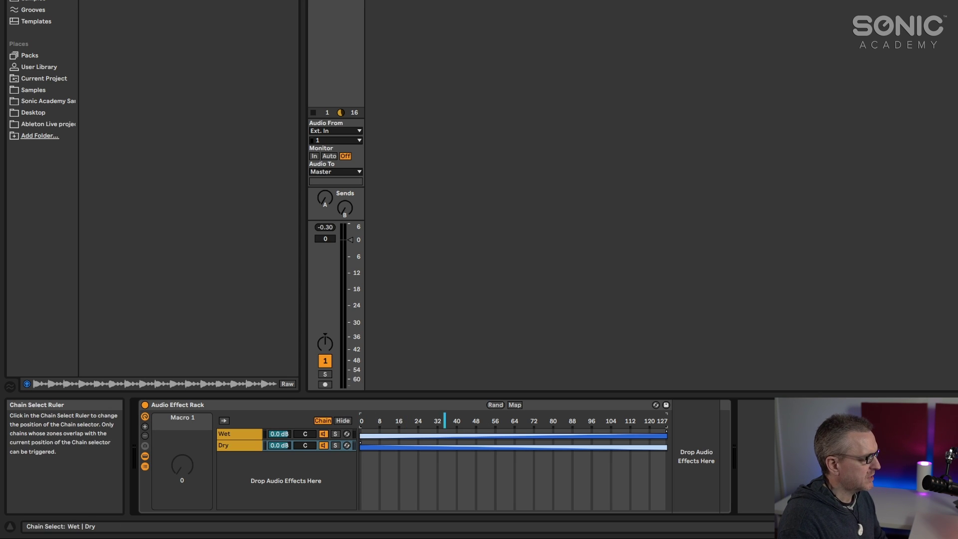
- Map the chain select ruler to Macro 1 and turn that macro to test the crossfade
drag(444, 421, 394, 421)
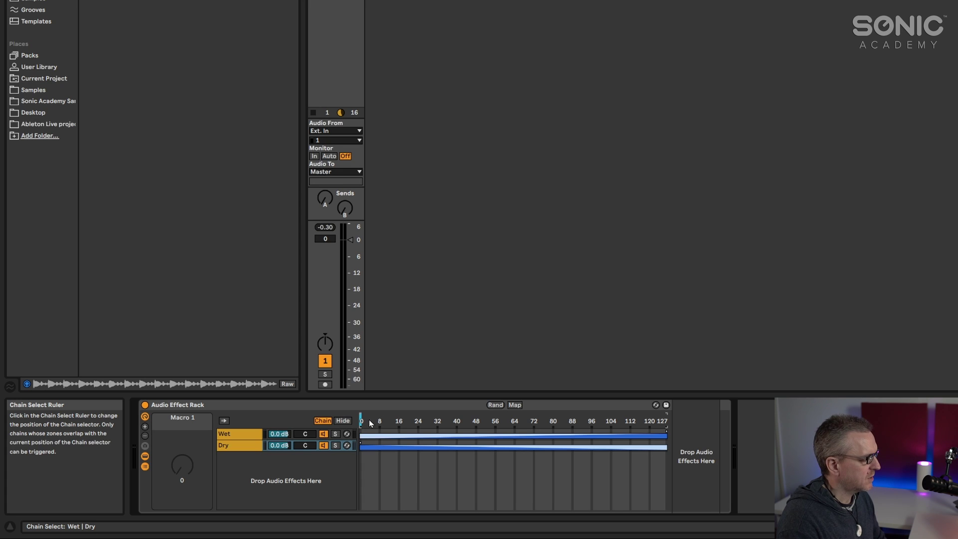
right_click(433, 424)
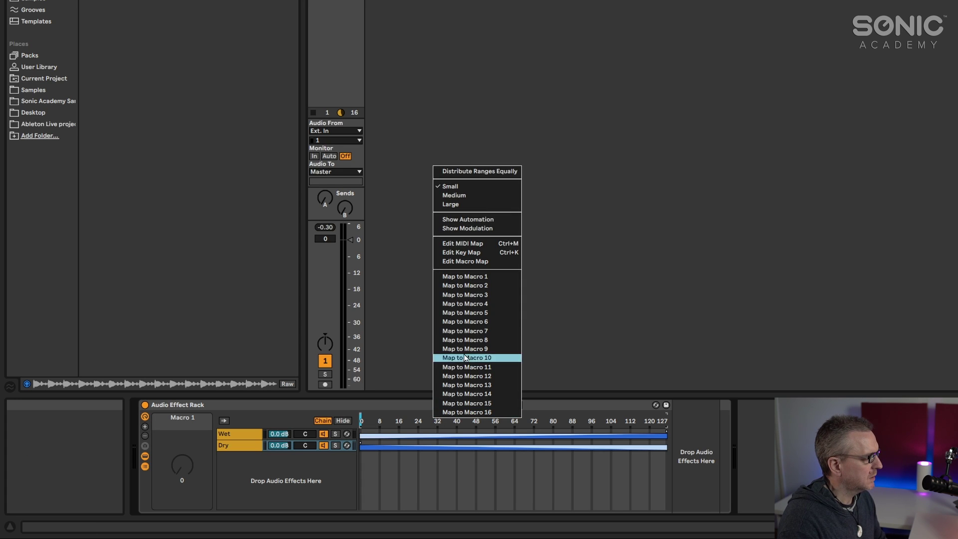
click(466, 276)
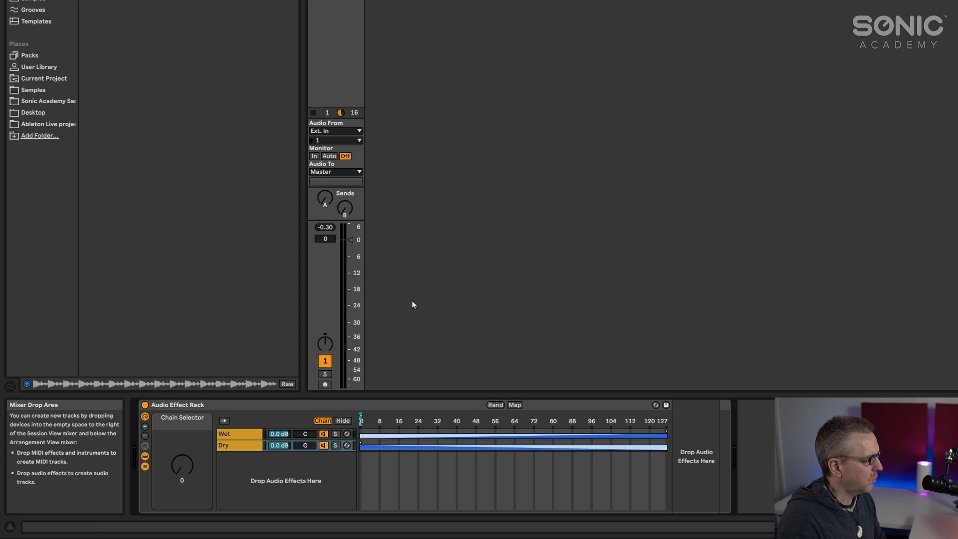
mouse_move(187, 469)
mouse_down()
mouse_move(187, 430)
mouse_move(187, 469)
mouse_up()
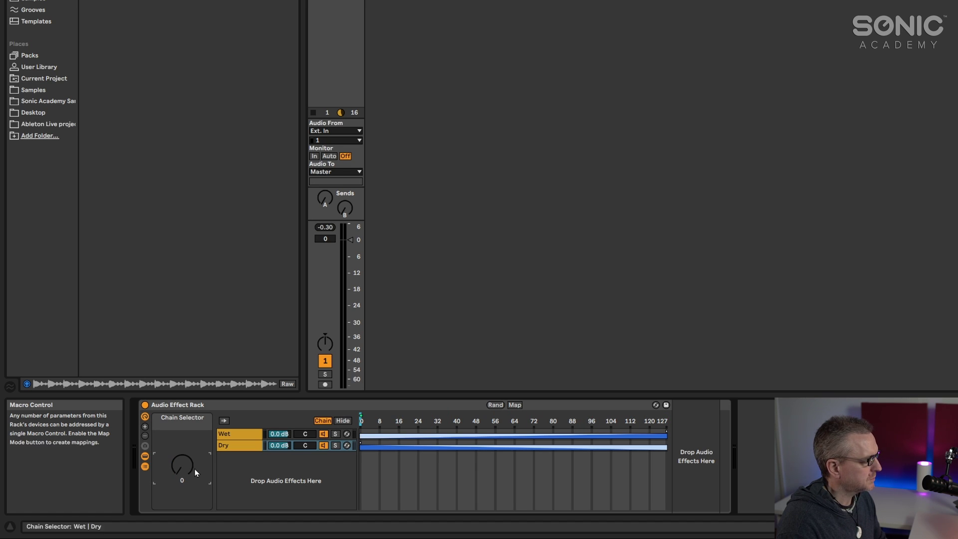
- Rename the Chain Selector macro to 'Dry/Wet' and start playback
right_click(178, 417)
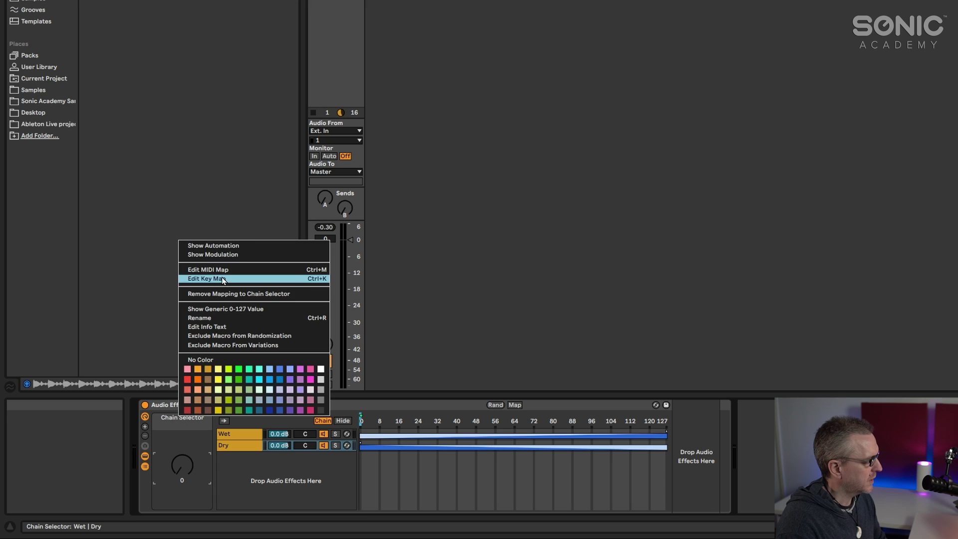
click(218, 317)
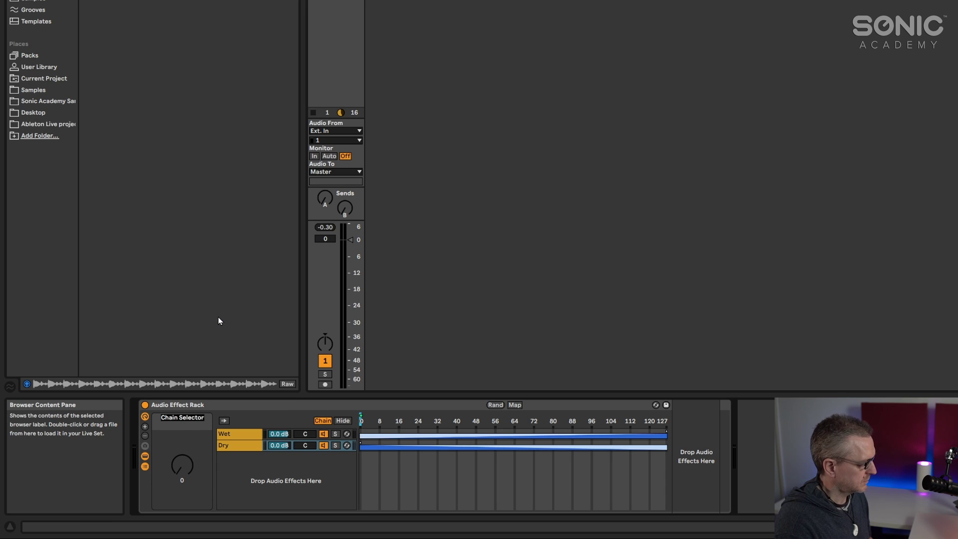
text(Dry)
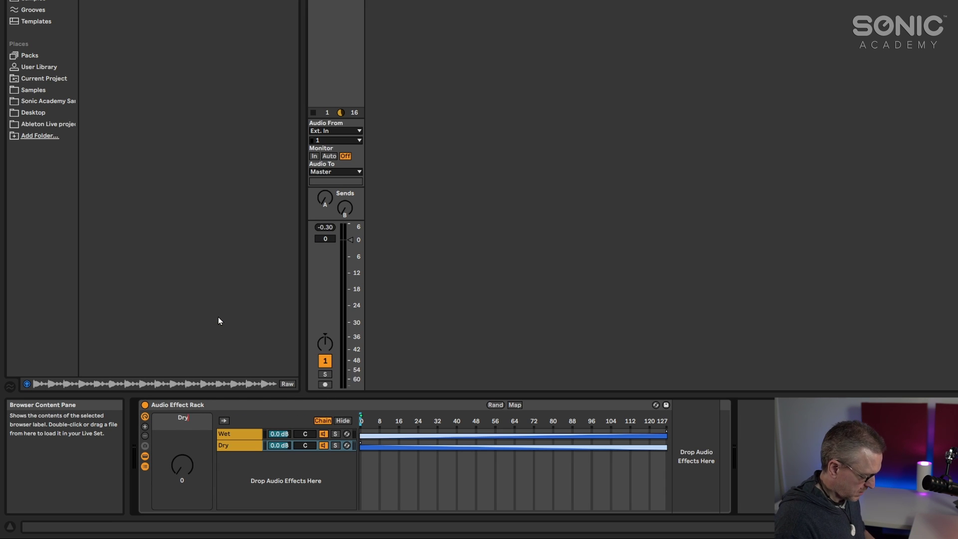
text(/Wet)
key(Return)
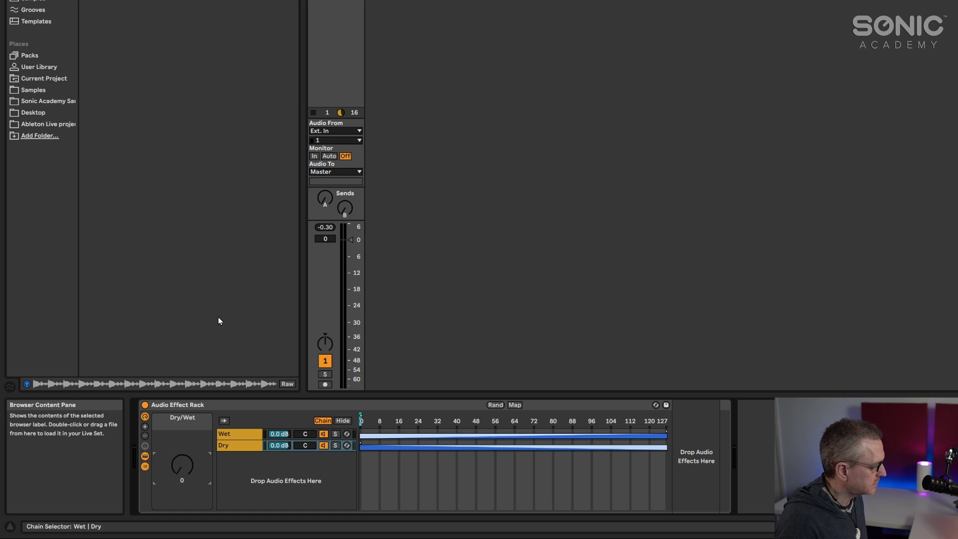
key(space)
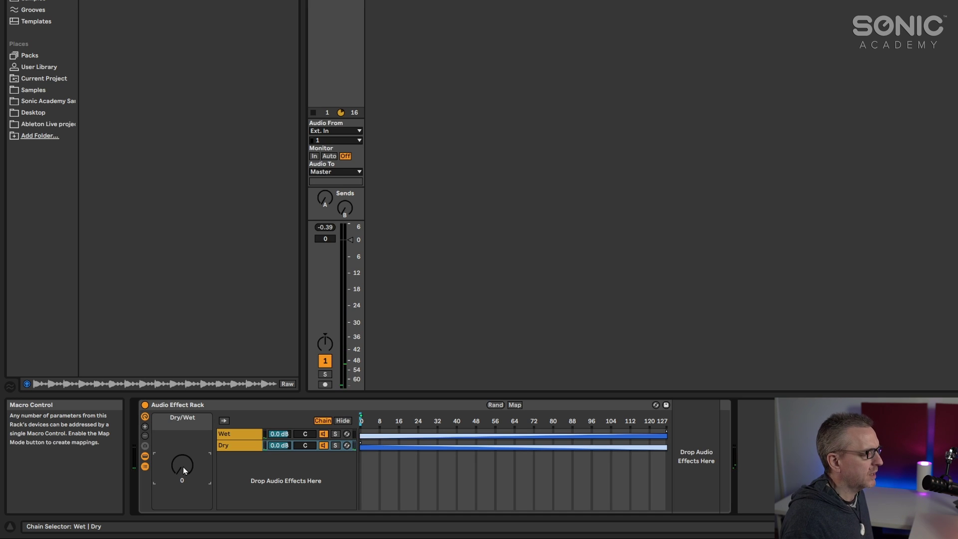
mouse_move(184, 469)
mouse_down()
mouse_move(184, 446)
mouse_move(184, 470)
mouse_up()
click(238, 433)
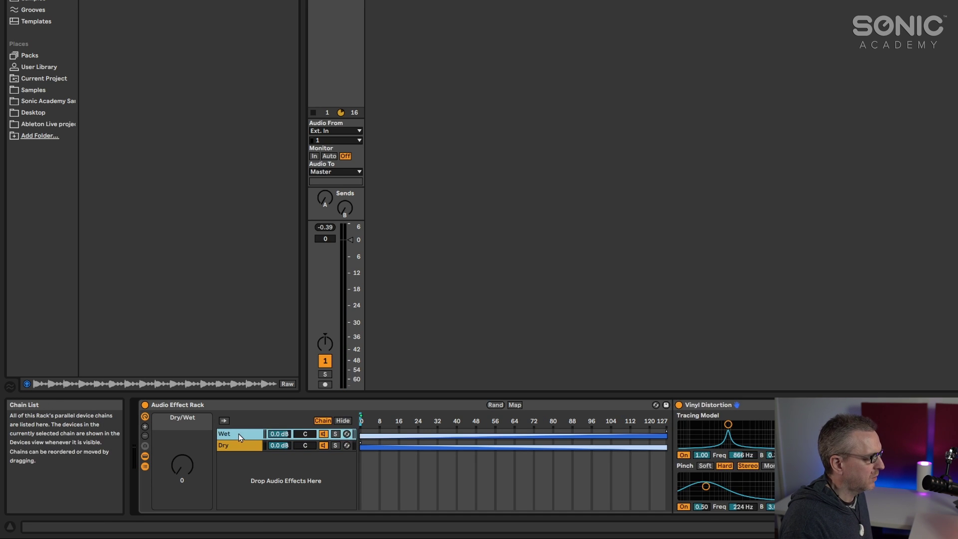
click(763, 406)
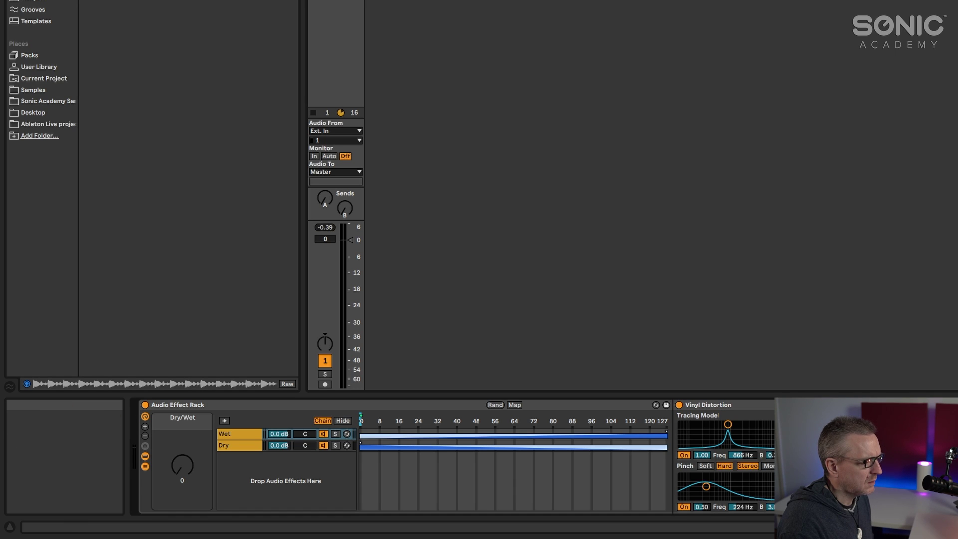
drag(178, 405, 920, 264)
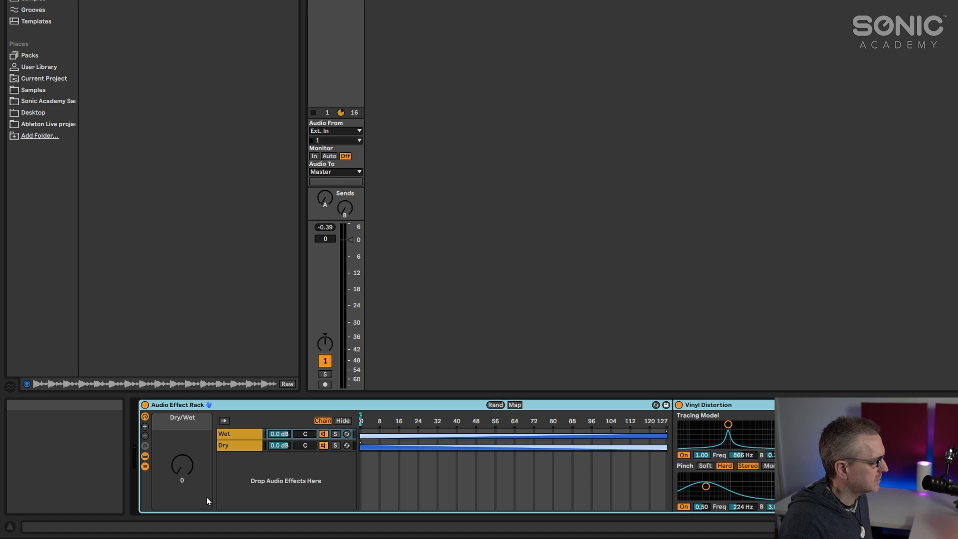
key(space)
mouse_move(183, 475)
mouse_down()
mouse_move(183, 419)
mouse_move(183, 478)
mouse_up()
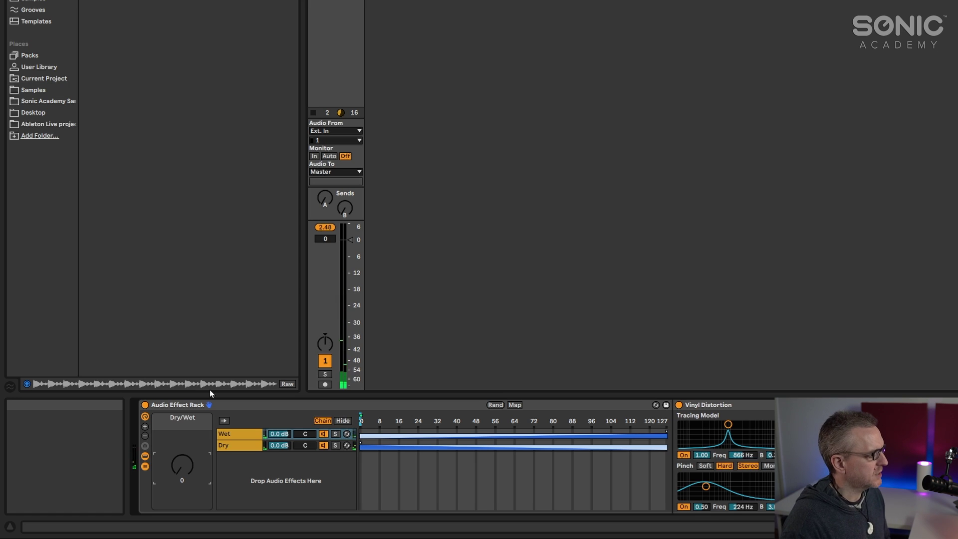